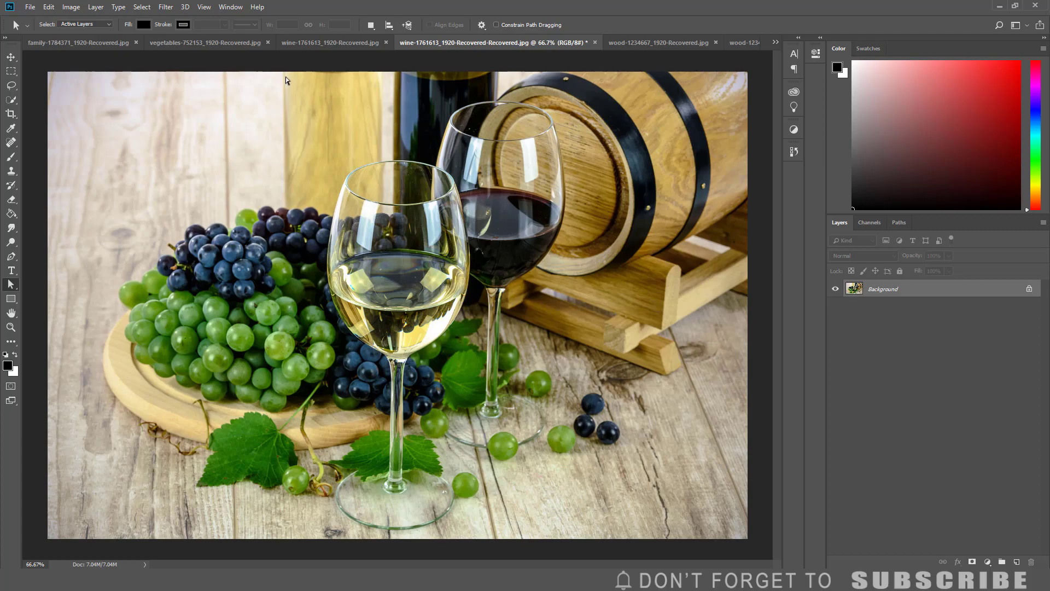
Duplicate the Background layer as a new layer named 'Expose'.
left_click(95, 8)
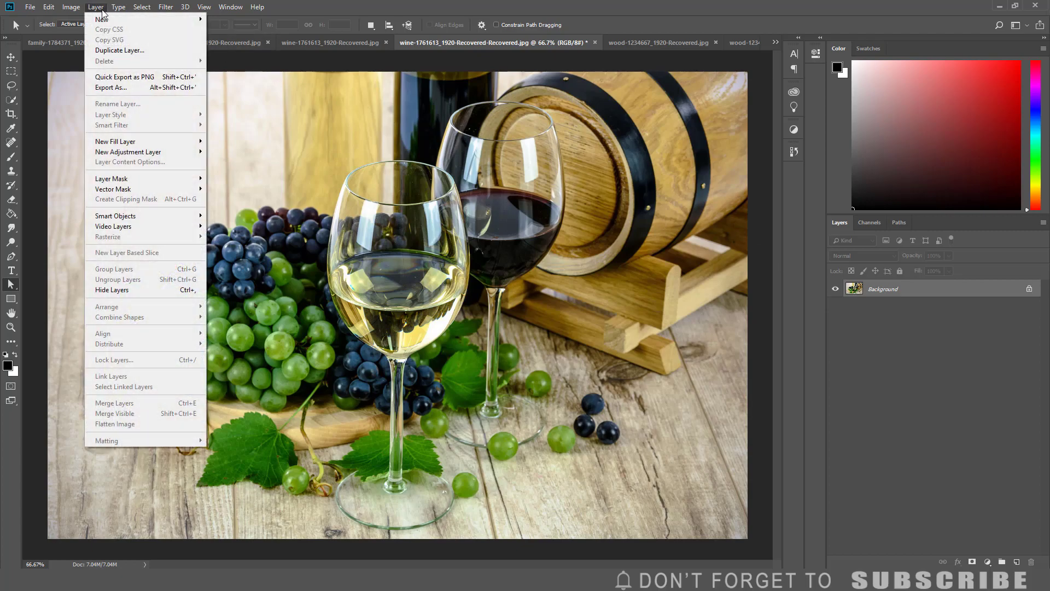
left_click(102, 51)
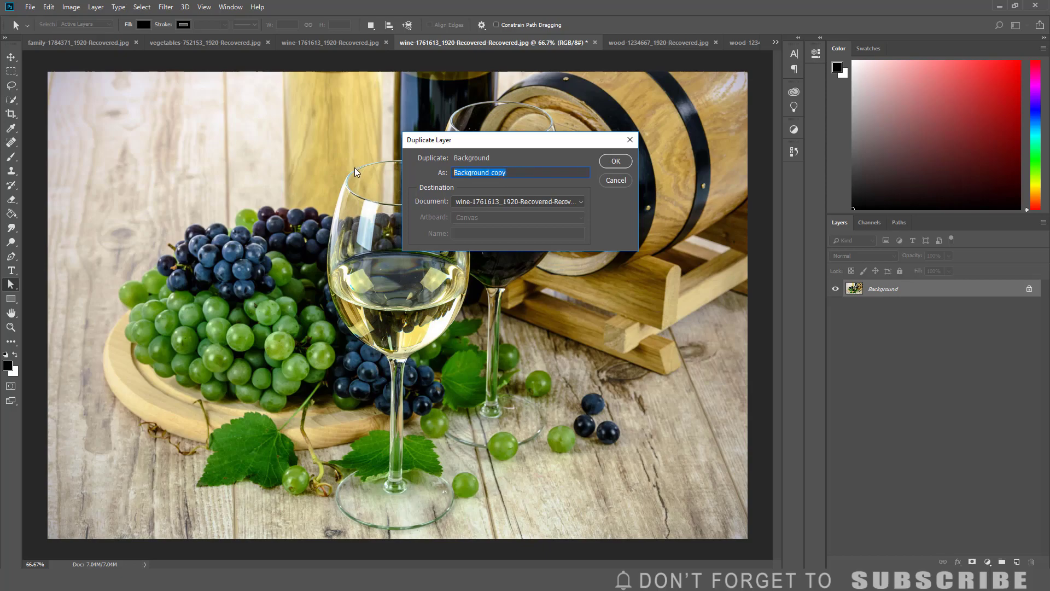
type("Ex")
type("pose")
left_click(601, 164)
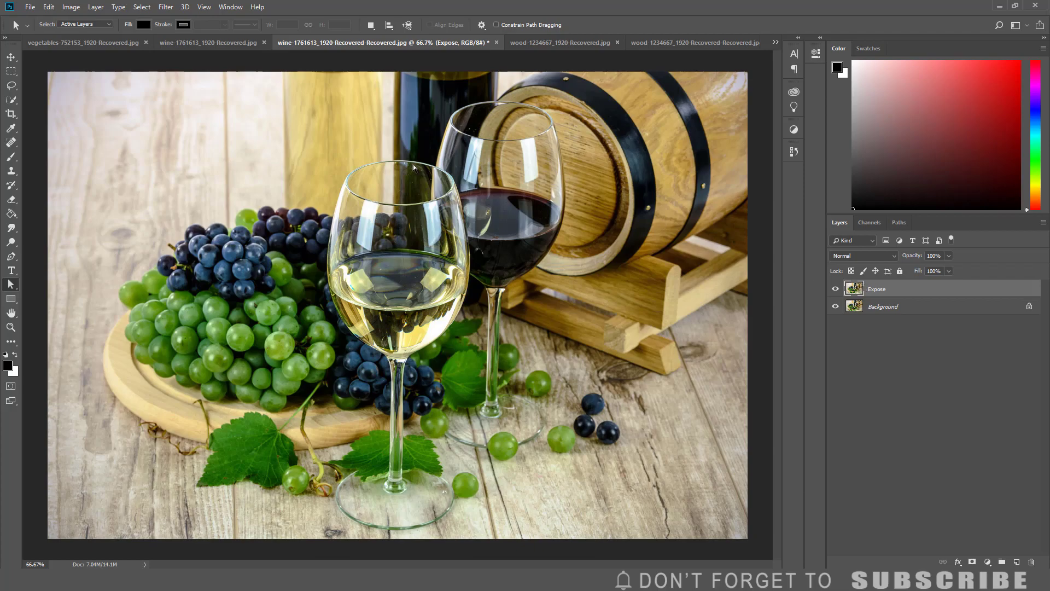
Convert the Expose layer to a smart object via the Layer menu.
left_click(96, 7)
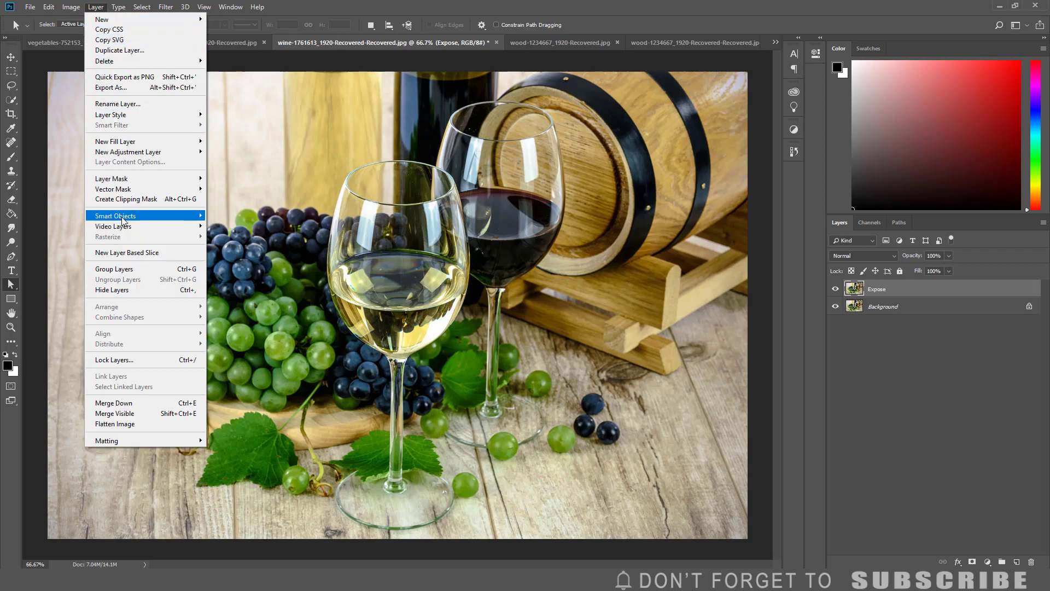
mouse_move(116, 216)
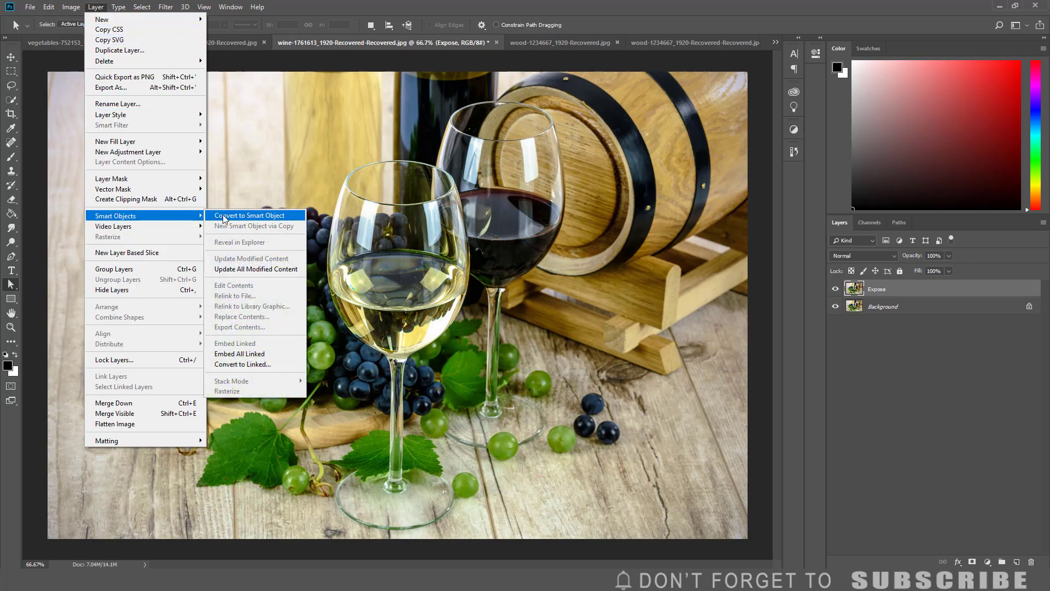
left_click(222, 217)
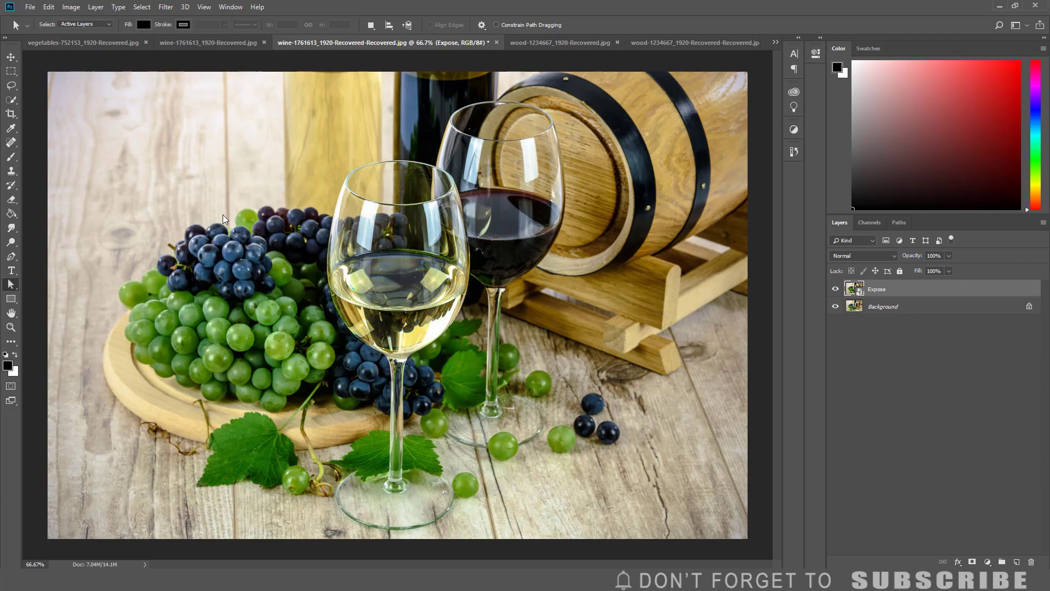
Set Shadows/Highlights on Expose: shadows 19%, highlights 44%, midtone +55.
left_click(78, 8)
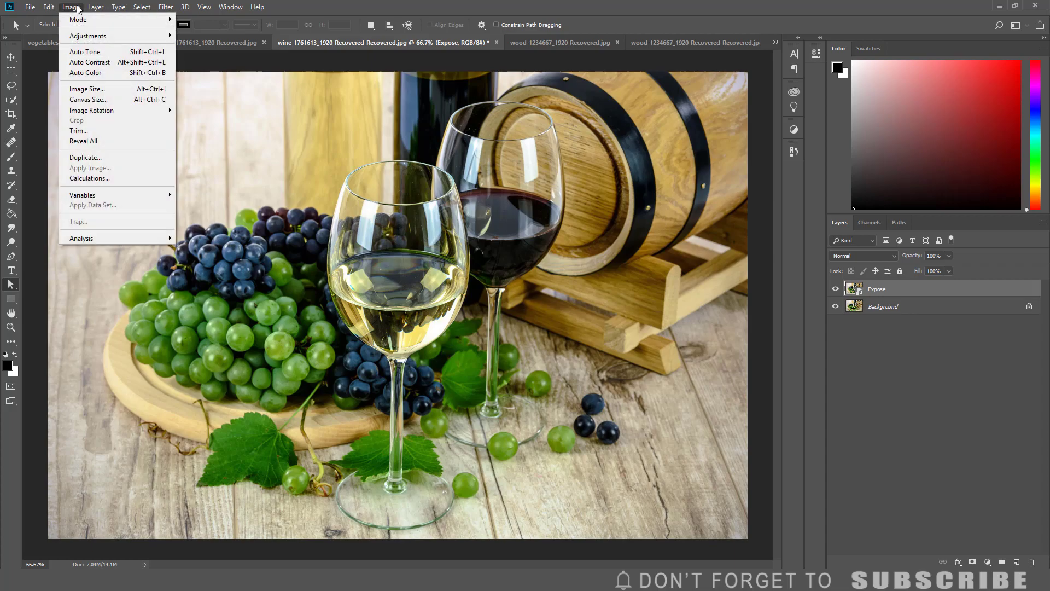
mouse_move(88, 37)
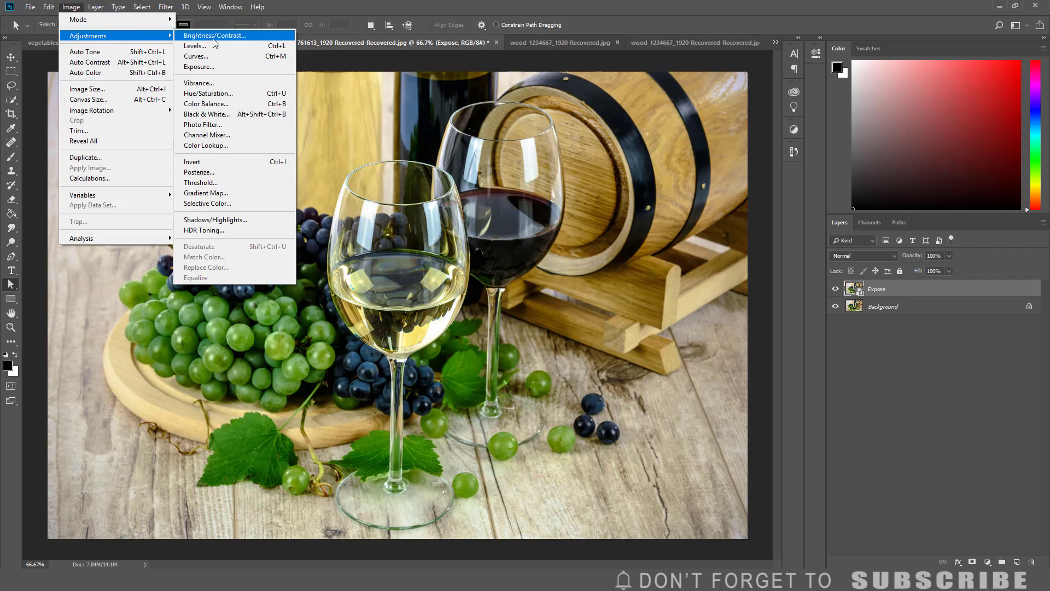
left_click(217, 219)
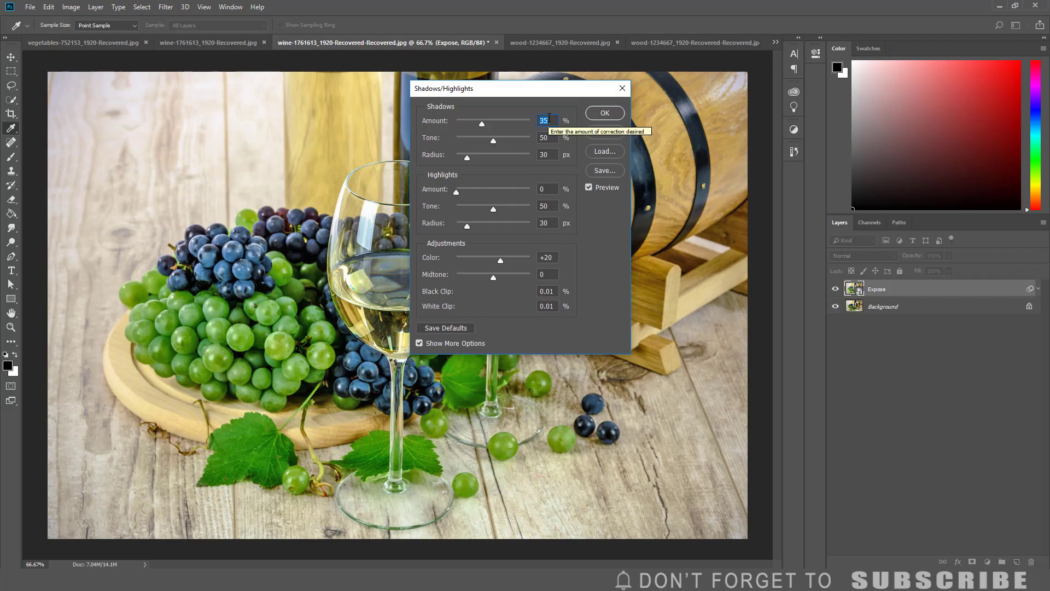
type("19")
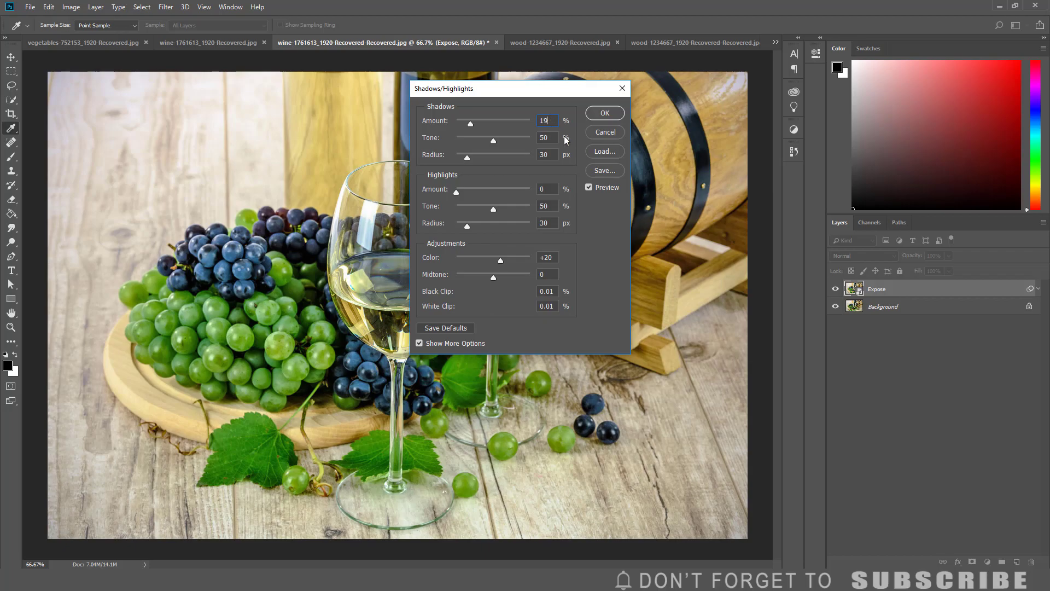
left_click(540, 189)
type("44")
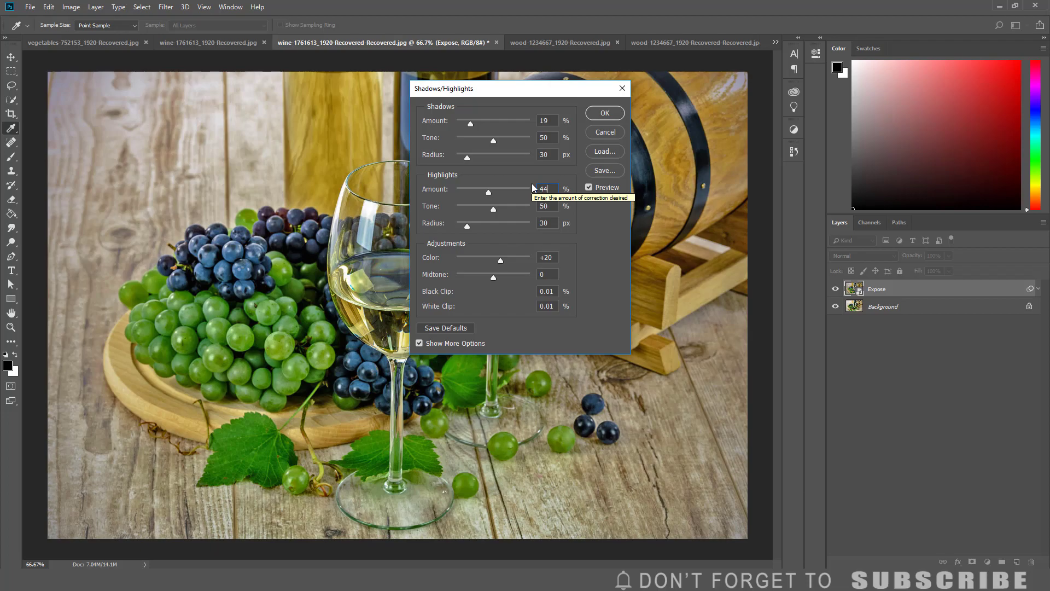
left_click(540, 274)
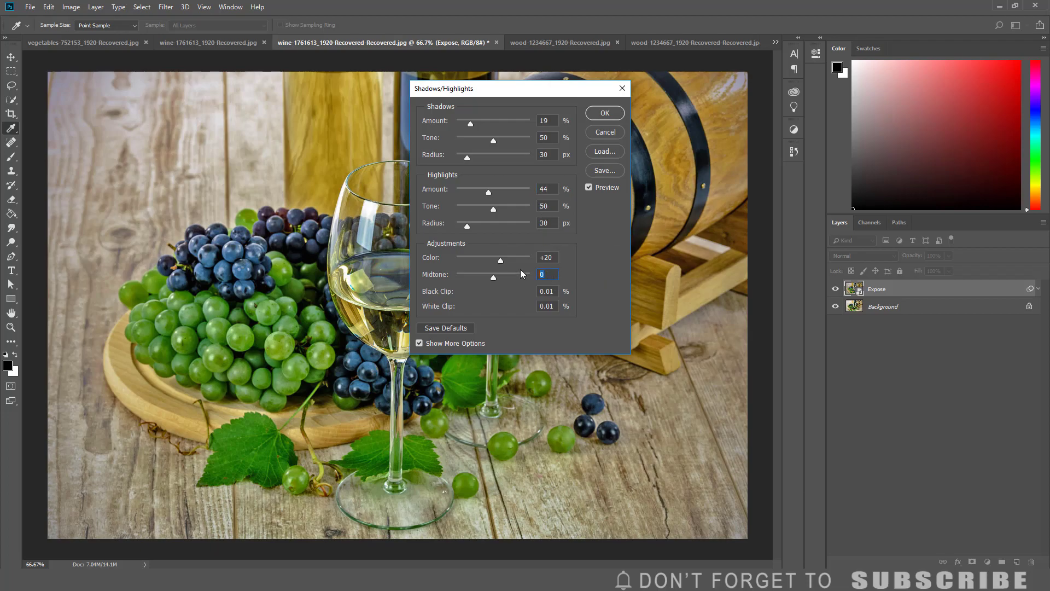
type("+55")
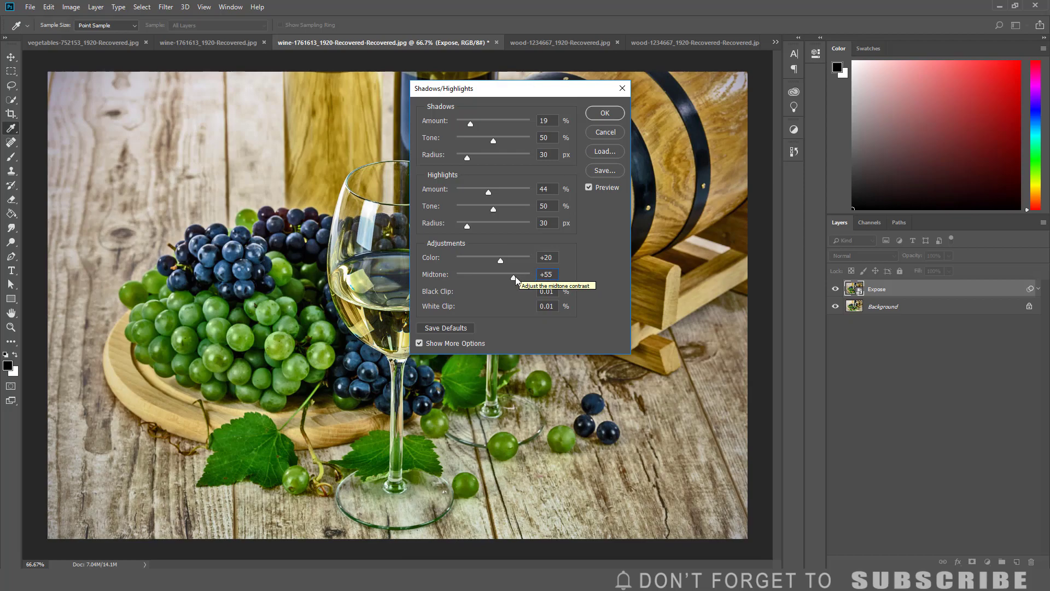
left_click(419, 343)
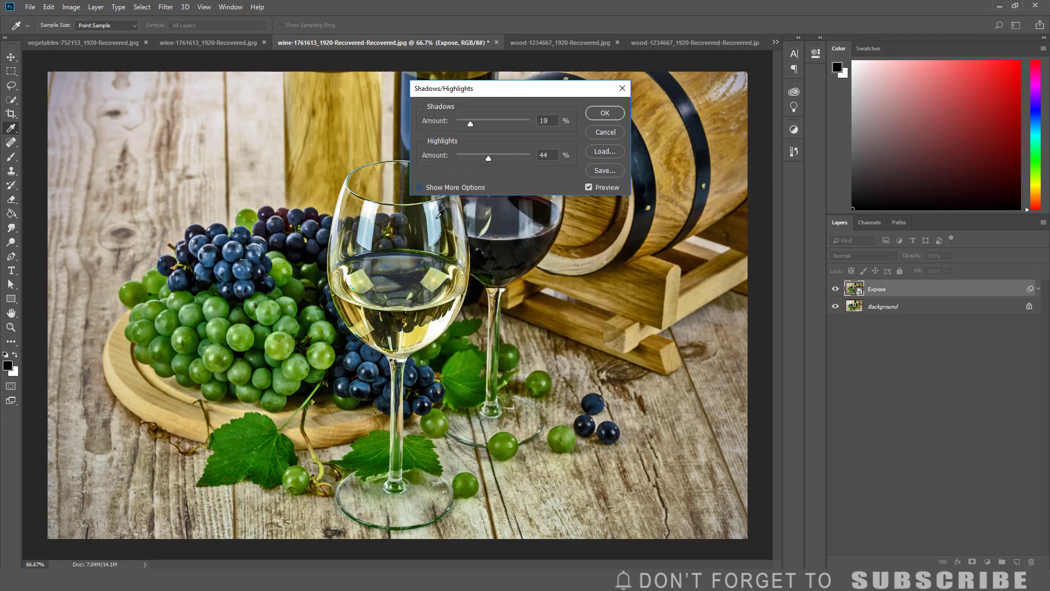
left_click(419, 187)
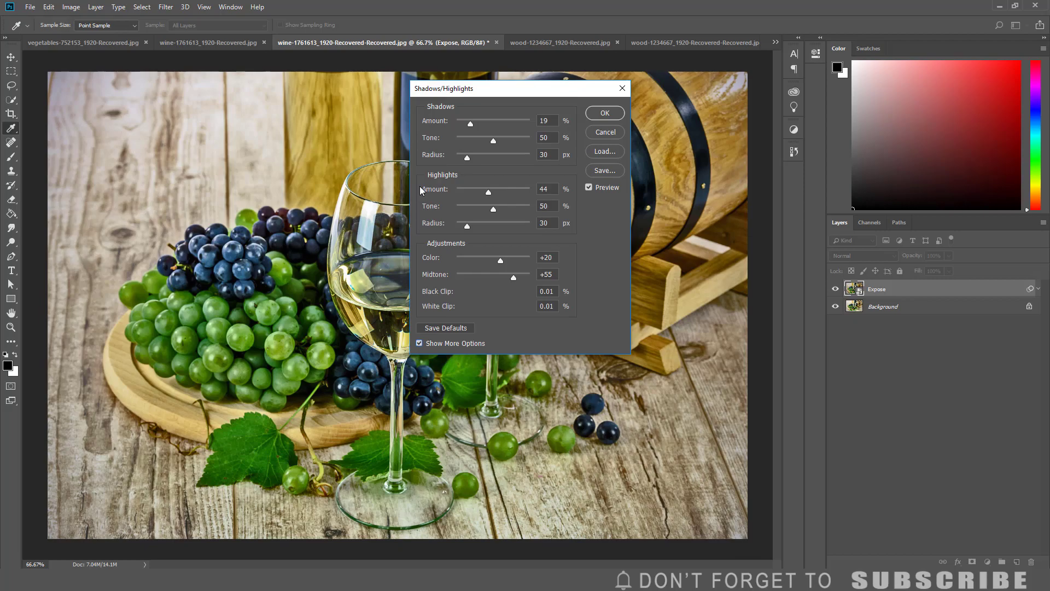
Apply the Shadows/Highlights smart filter, compare Expose on and off, then select Background.
left_click(604, 113)
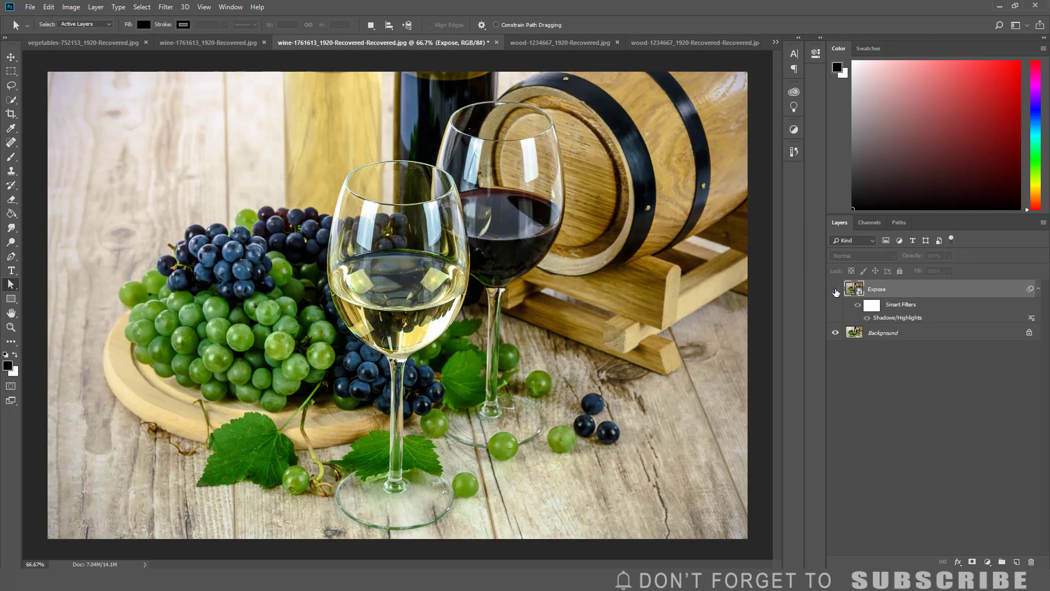
left_click(836, 290)
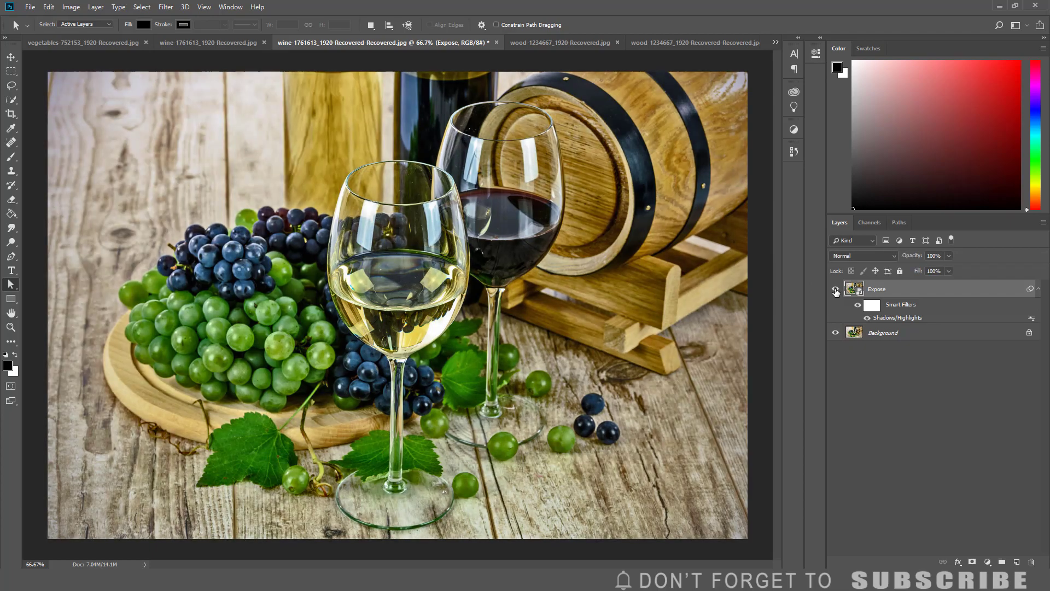
left_click(835, 290)
left_click(836, 290)
left_click(874, 333)
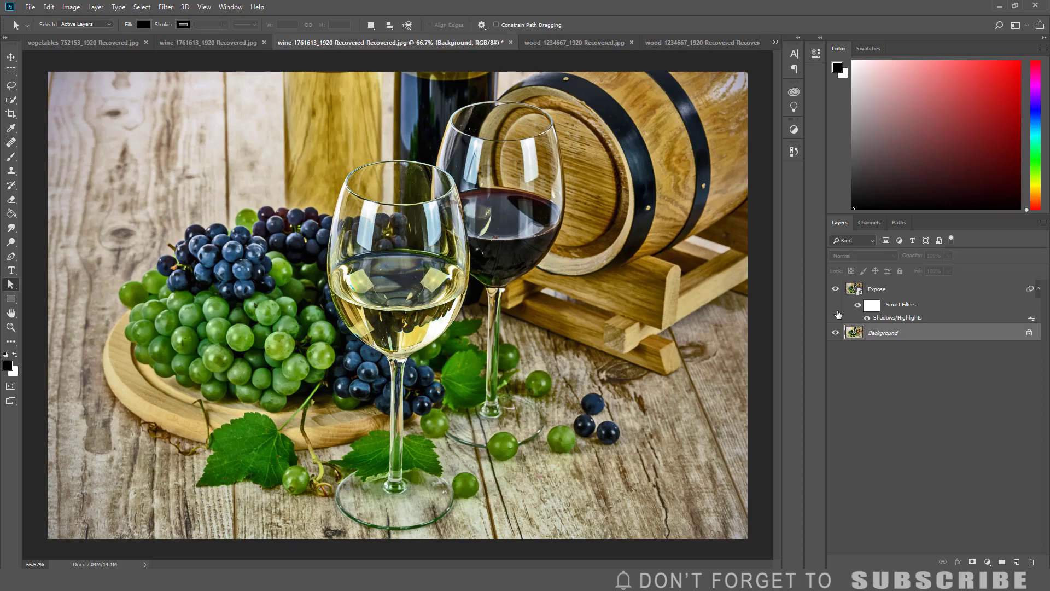
Duplicate the Background layer as a new layer named 'More Details'.
left_click(97, 7)
mouse_move(104, 19)
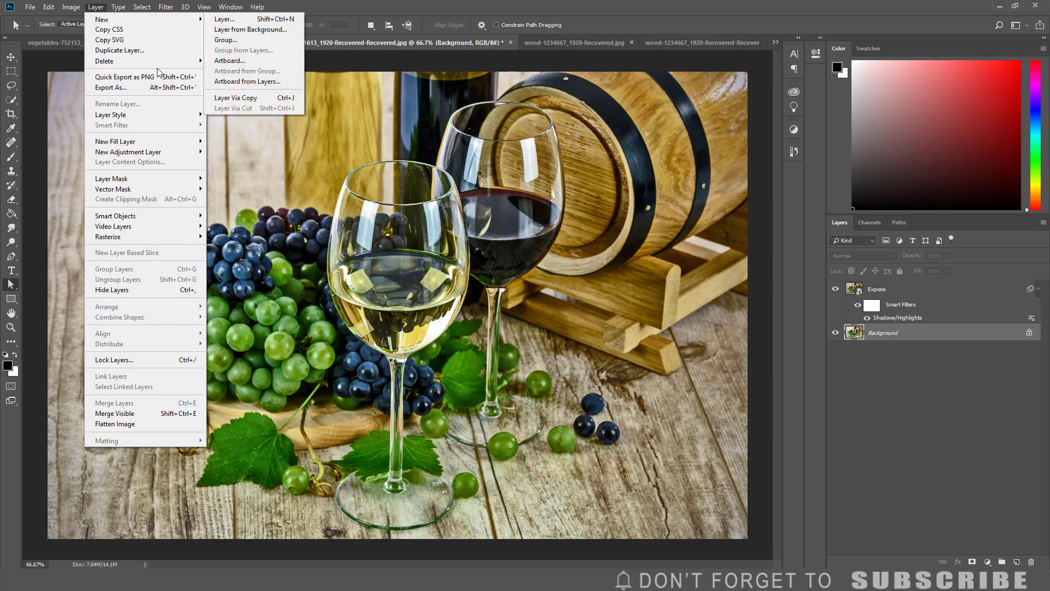
left_click(142, 50)
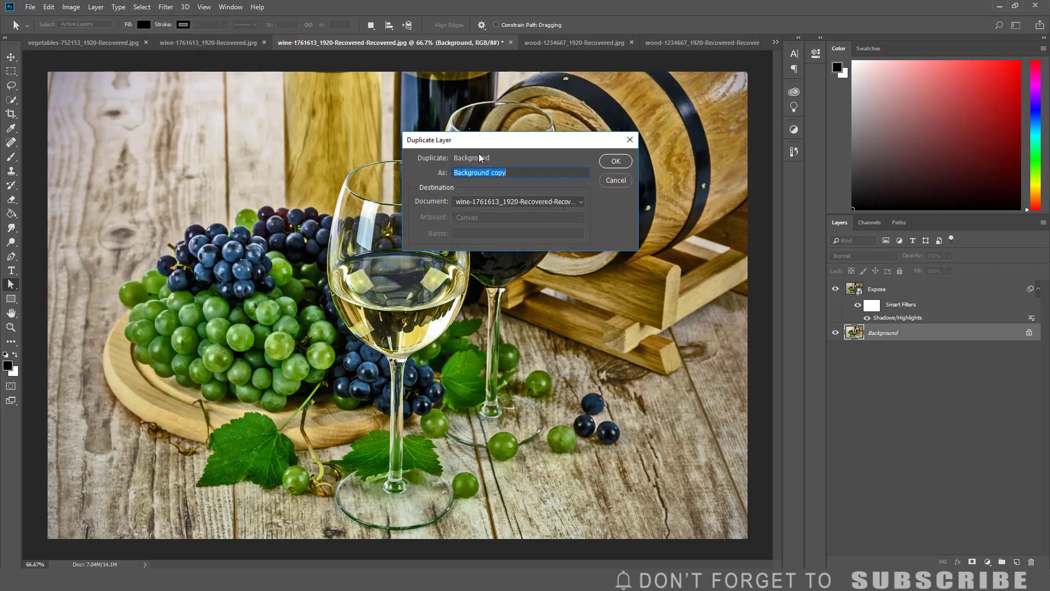
type("More Details")
left_click(611, 162)
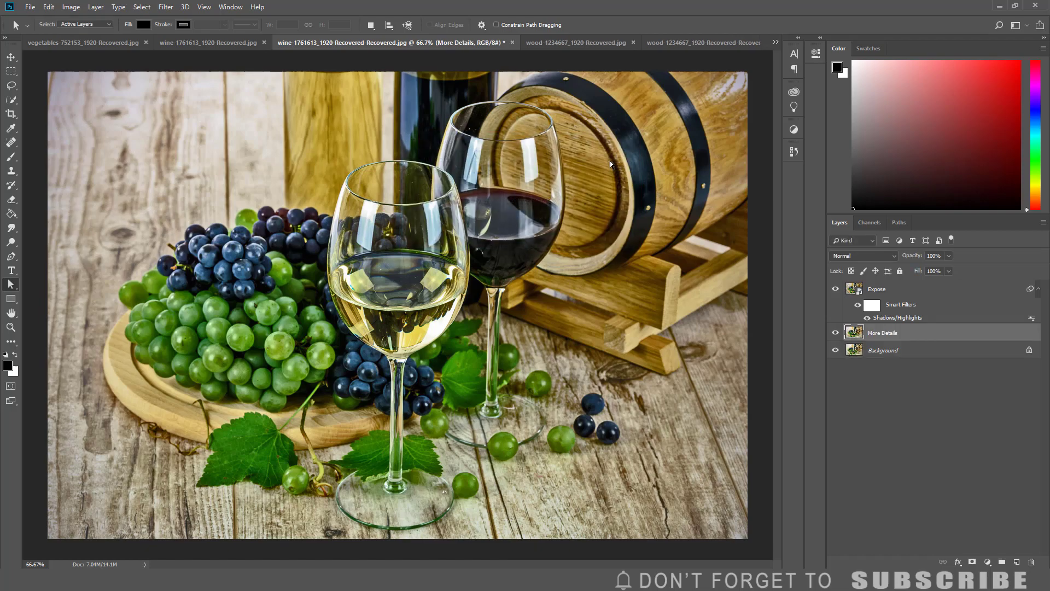
Move More Details above Expose and set its blend mode to Hard Light.
left_click_drag(855, 335, 853, 285)
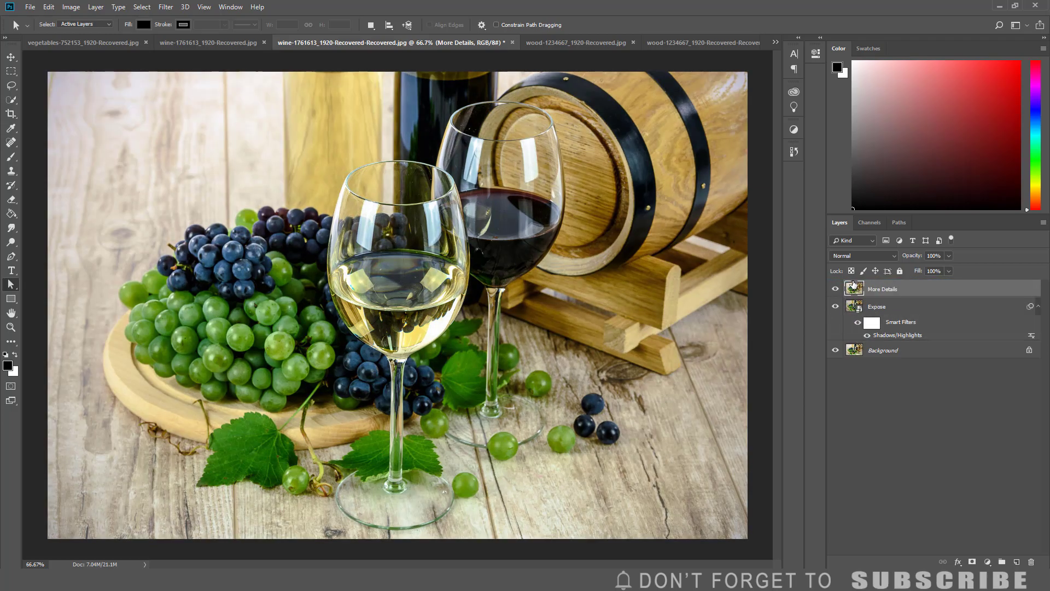
left_click(892, 252)
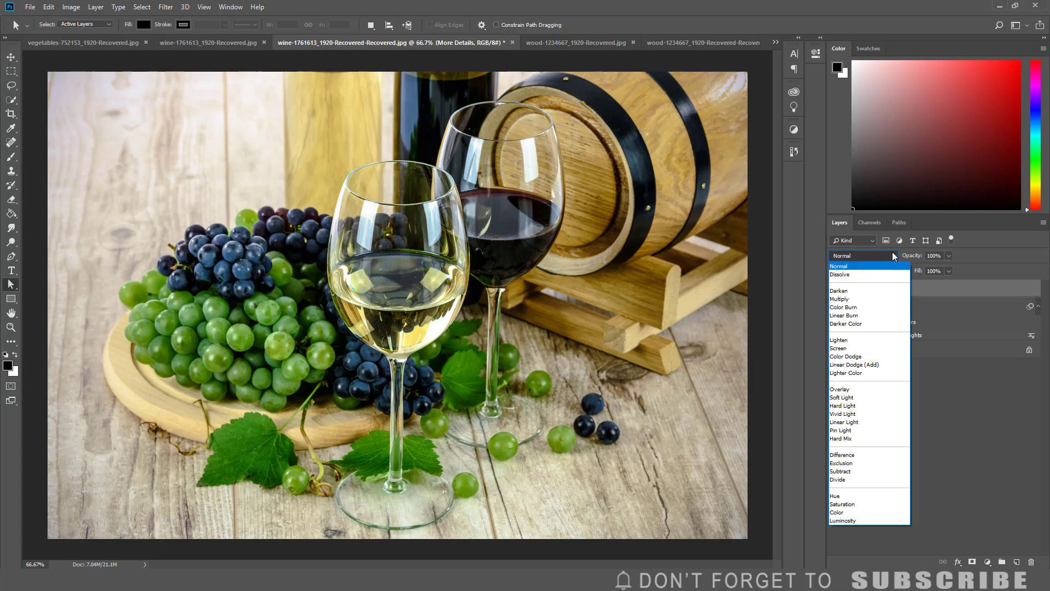
left_click(854, 405)
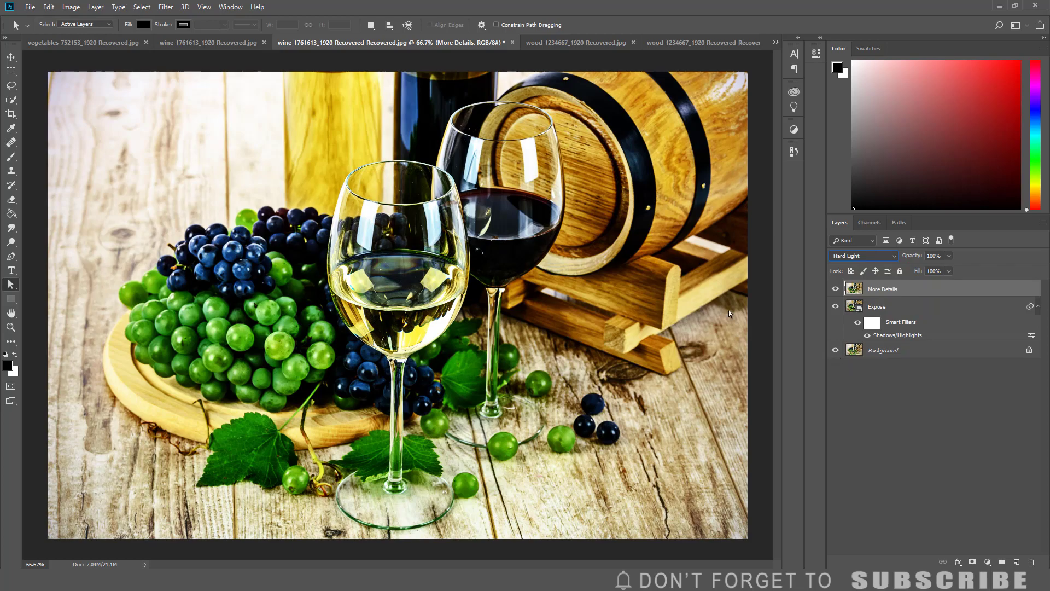
Apply a High Pass filter with a 3.5-pixel radius to More Details.
left_click(166, 8)
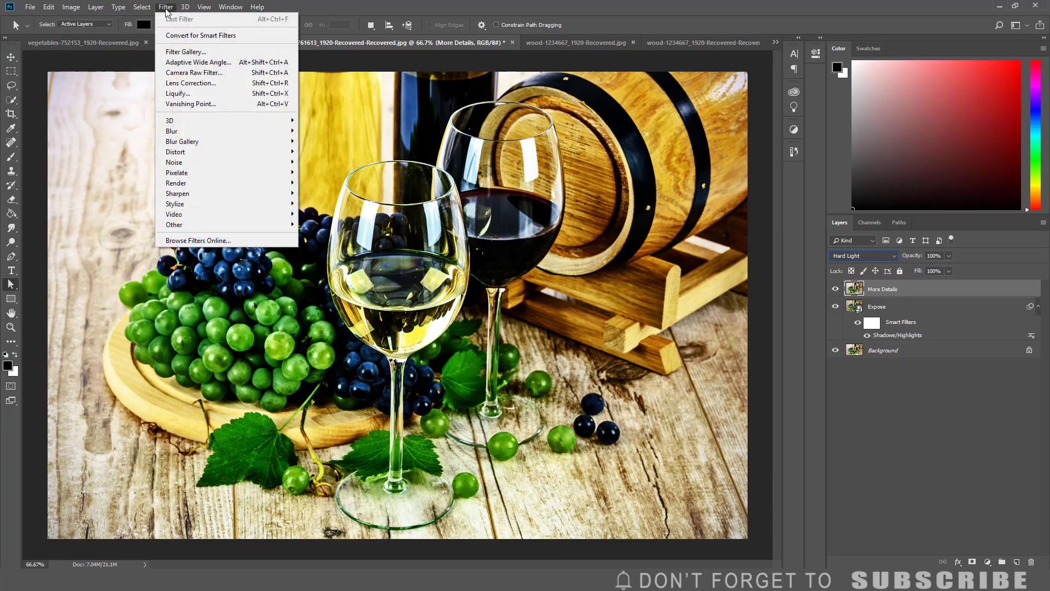
mouse_move(175, 226)
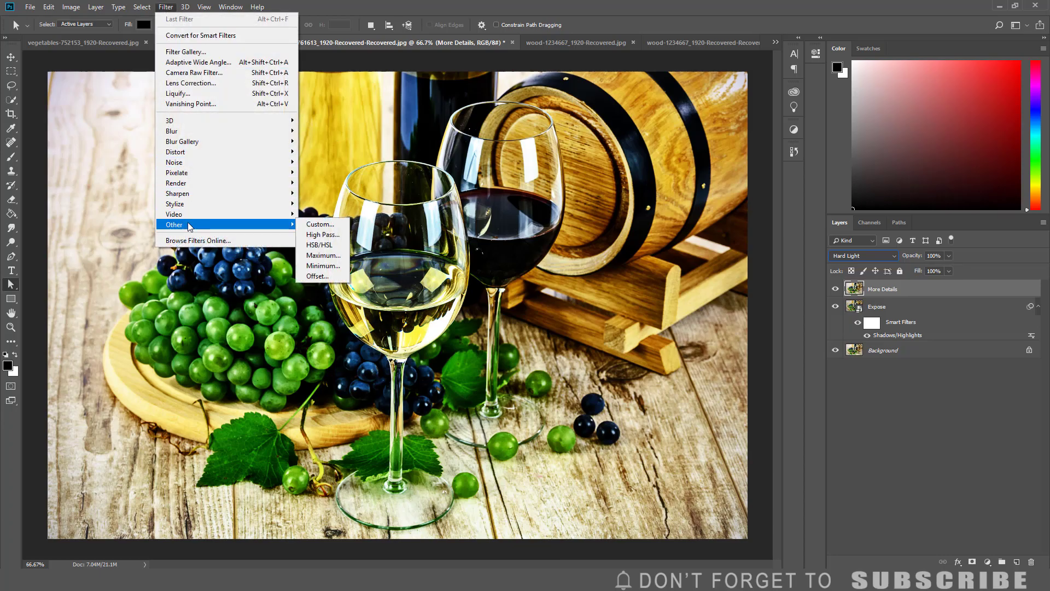
left_click(322, 234)
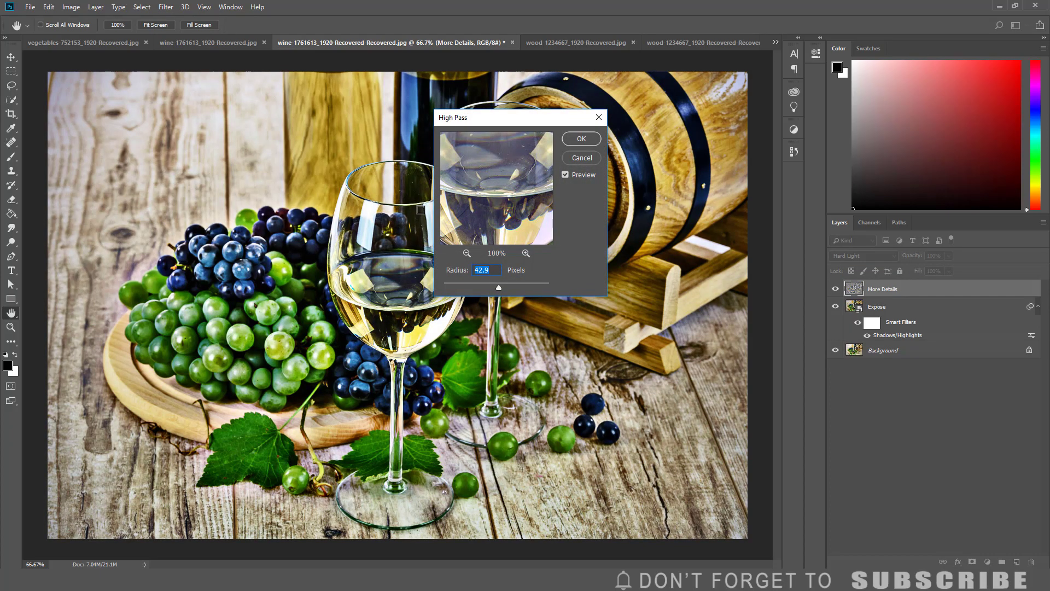
type("3.5")
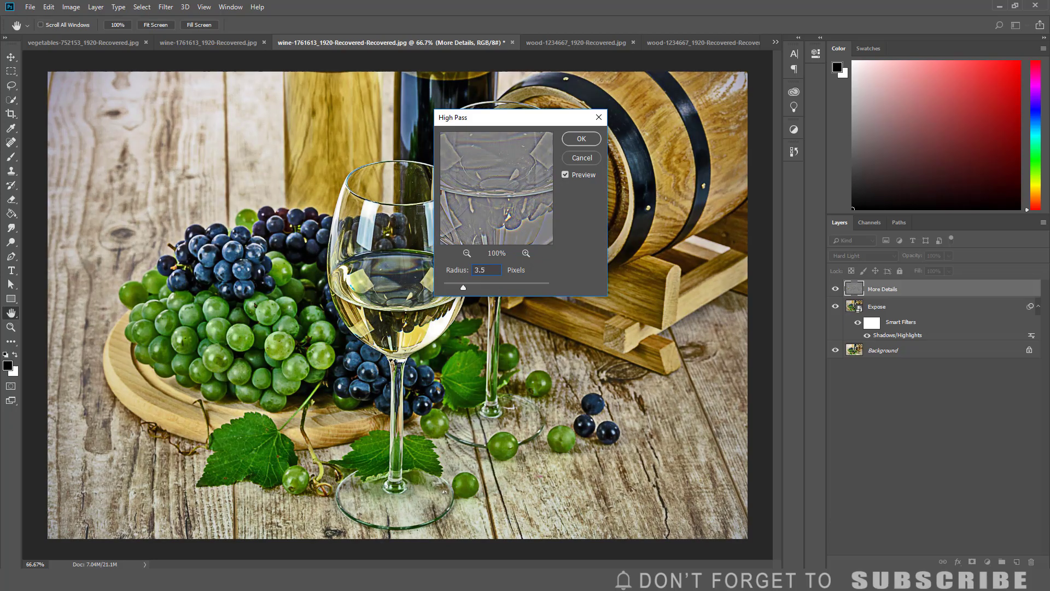
left_click(576, 139)
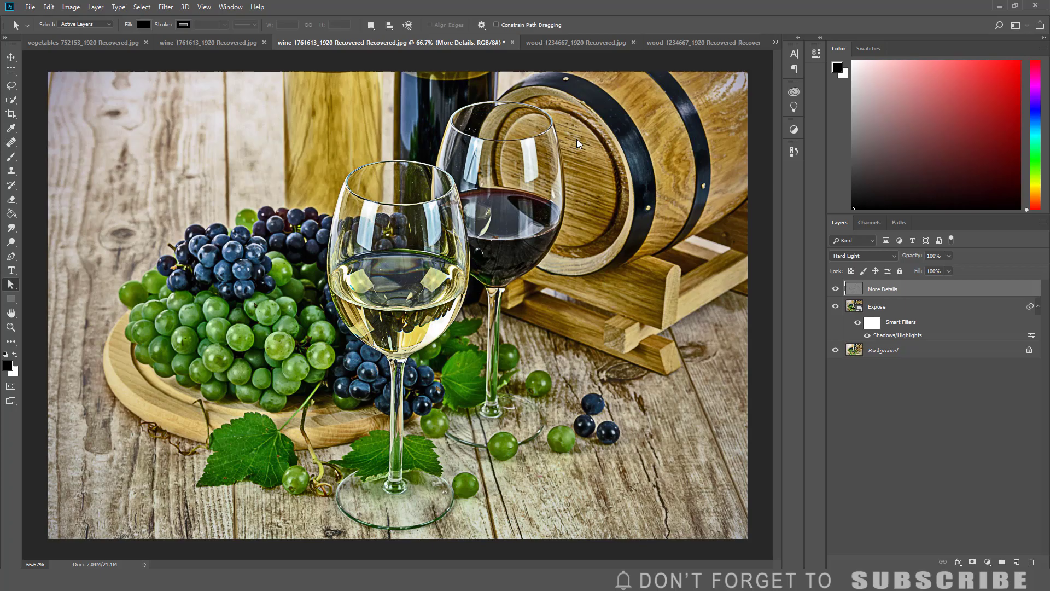
Add a Hue/Saturation adjustment layer and begin setting its Saturation to 20.
left_click(991, 562)
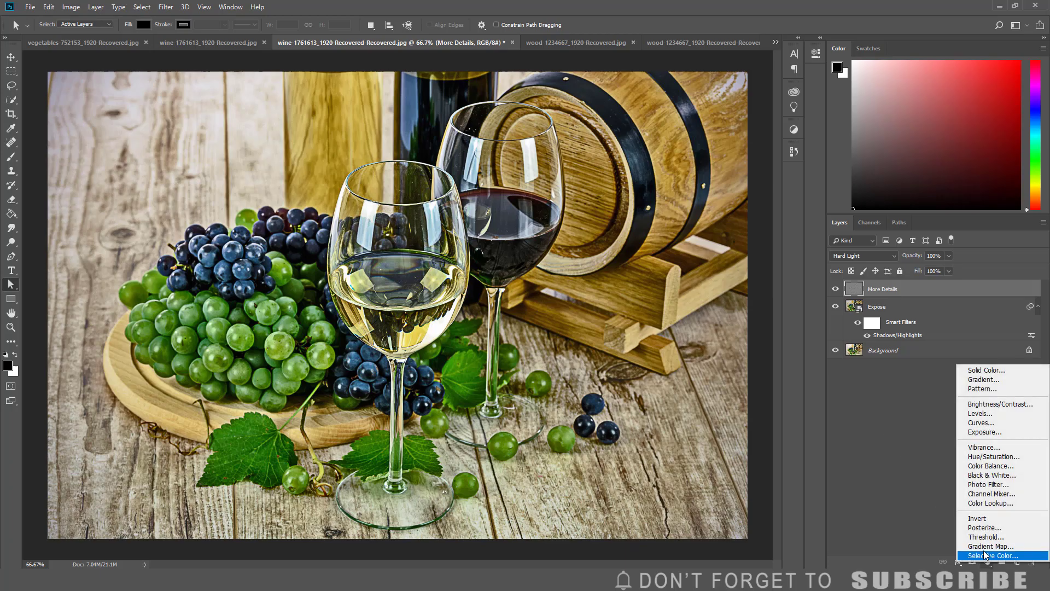
left_click(993, 457)
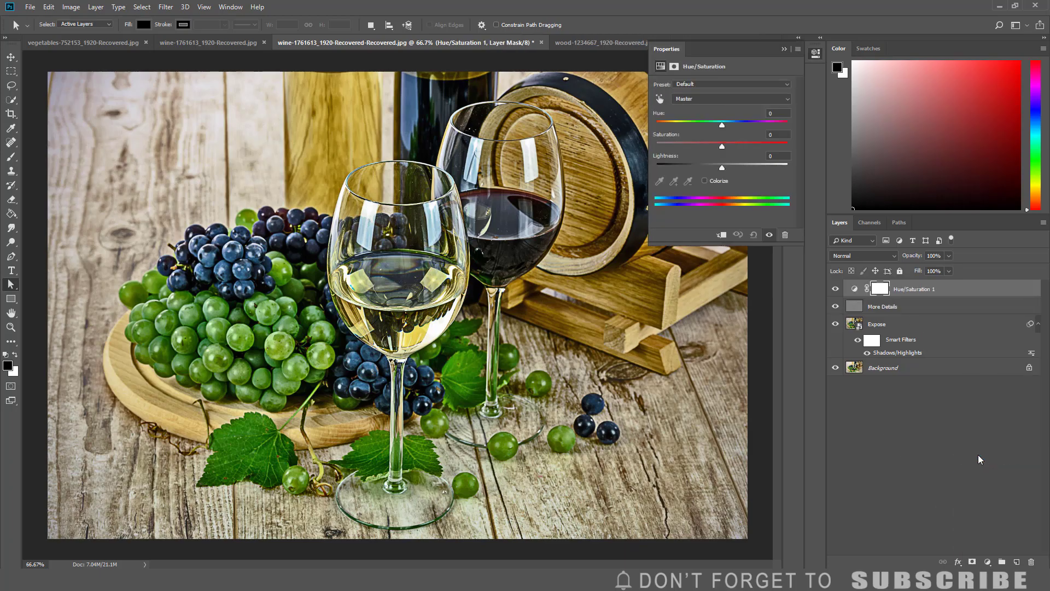
left_click(771, 135)
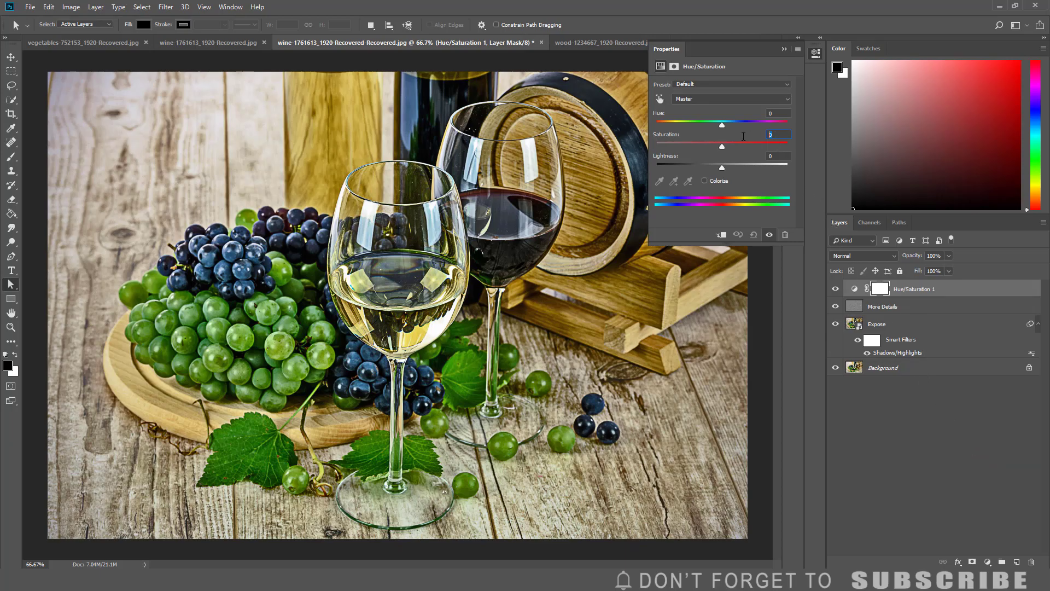